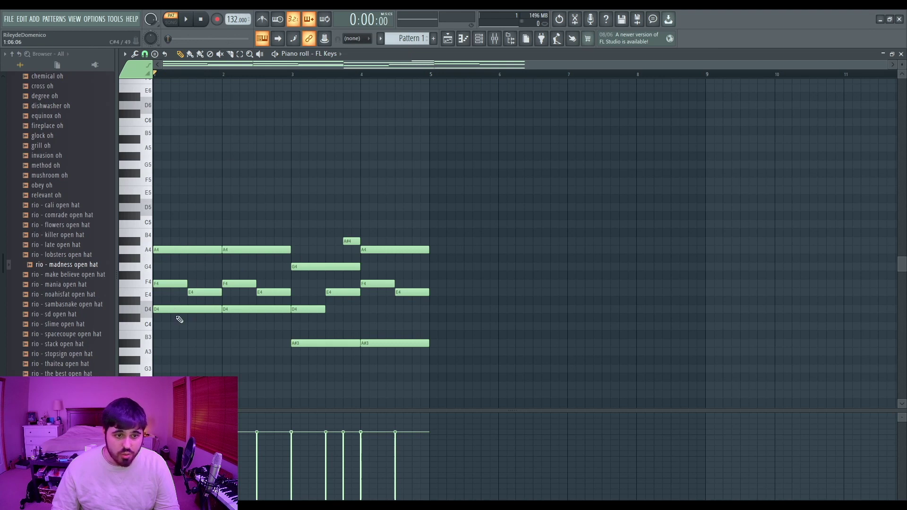
Step: Highlight the moving F4 and E4 chord notes together with the short A#4 passing note, and clear the selection
drag(158, 273, 439, 294)
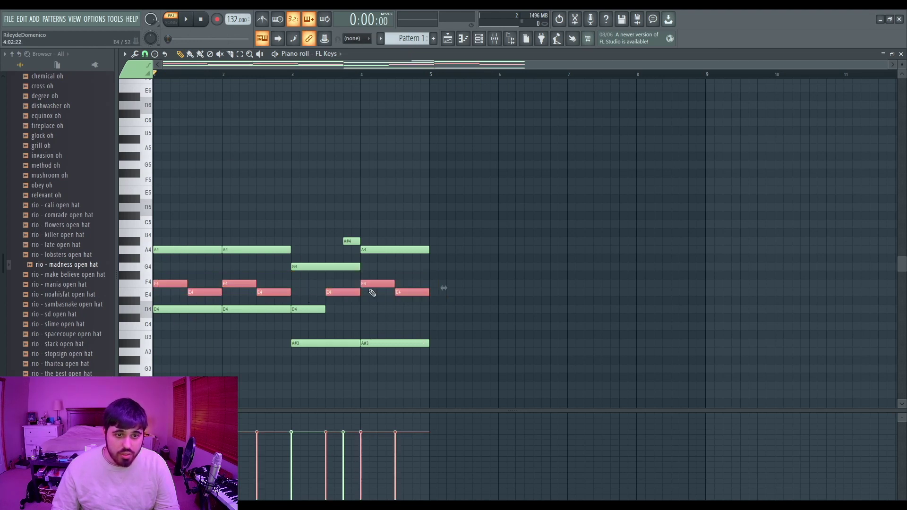
click(354, 242)
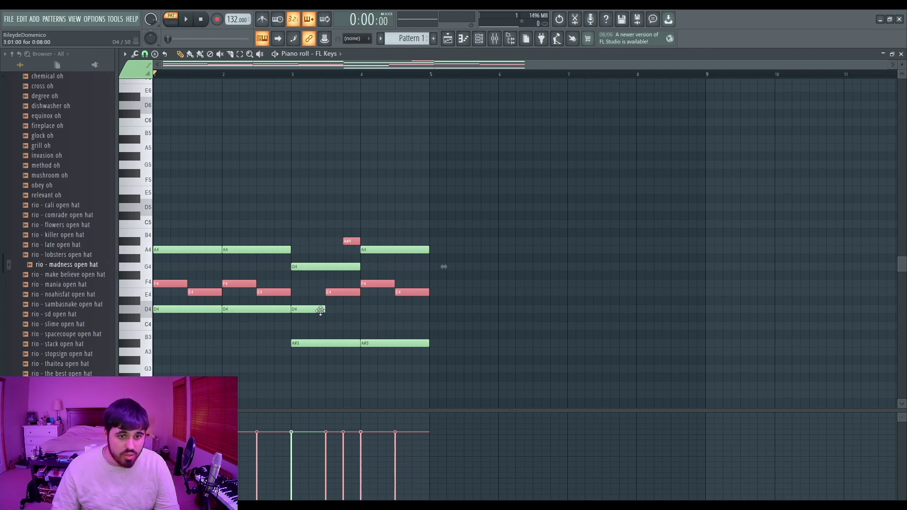
ctrl+click(378, 324)
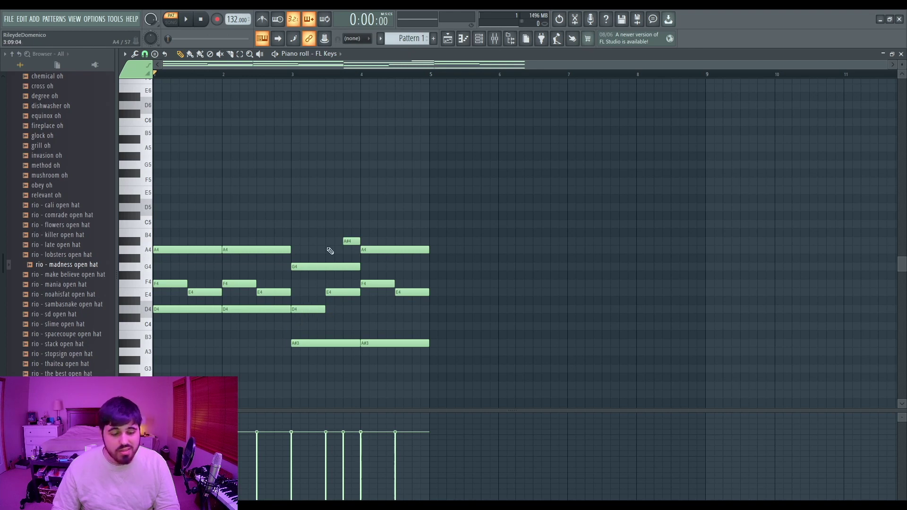
Step: Duplicate the one-bar root notes, D4 in bars 1–2 and A#3 in bars 3–4, one octave lower as a bass line
scroll(193, 293, down, 2)
drag(175, 256, 246, 263)
drag(324, 291, 436, 297)
key(ctrl+c)
key(ctrl+v)
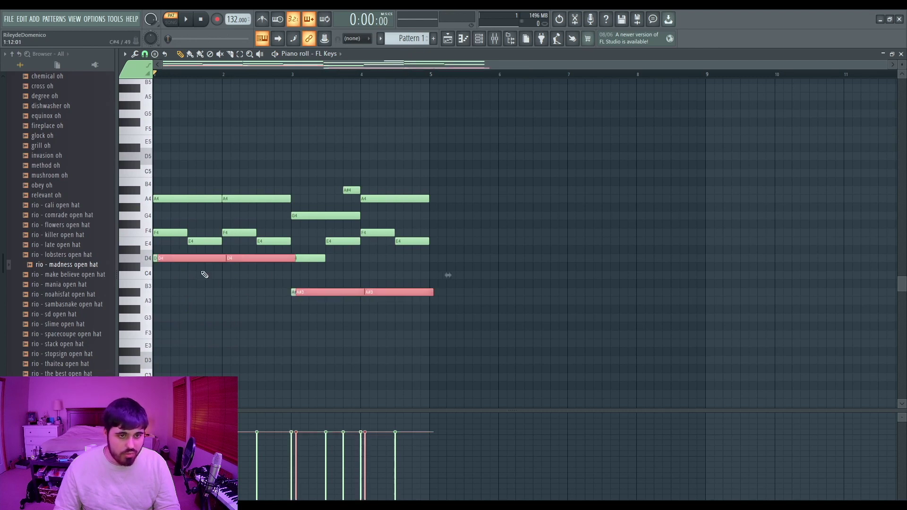
key(ctrl+Down)
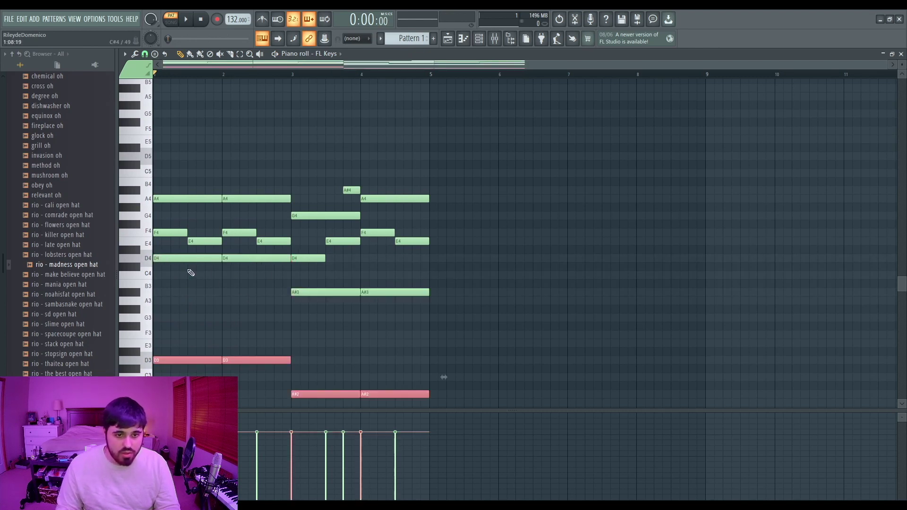
click(262, 321)
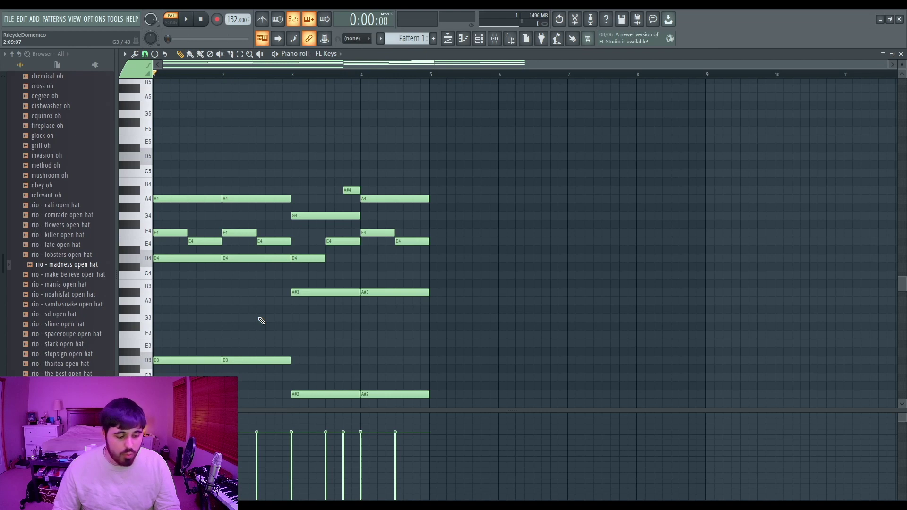
Step: Add short passing bass notes, A2 at the end of bar 2 and C3 at the end of bar 4, auditioning the pattern
click(274, 334)
drag(279, 332, 284, 380)
key(space)
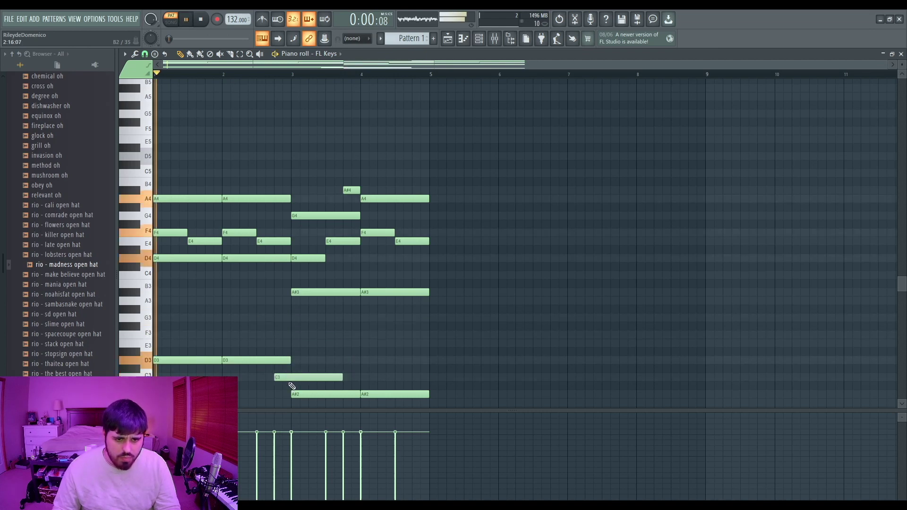
drag(342, 376, 291, 377)
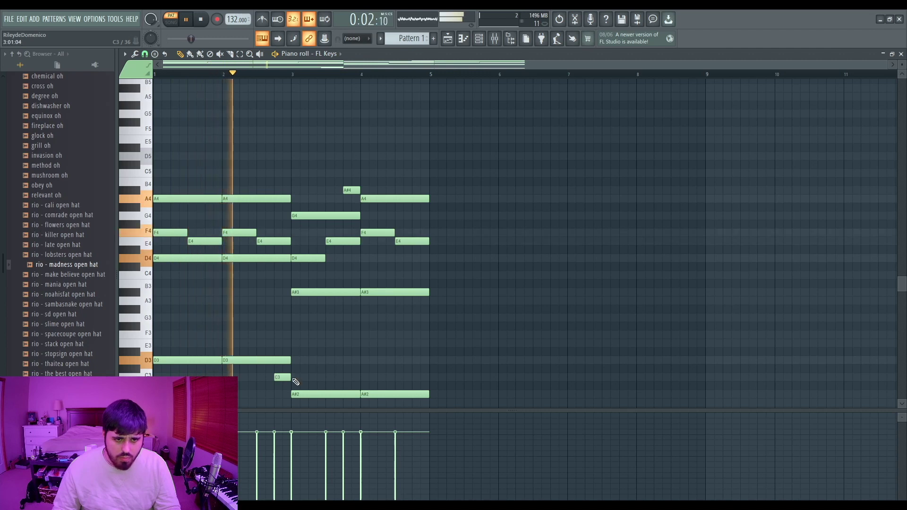
key(space)
mouse_move(284, 378)
mouse_down()
mouse_move(283, 401)
mouse_move(285, 389)
mouse_up()
key(space)
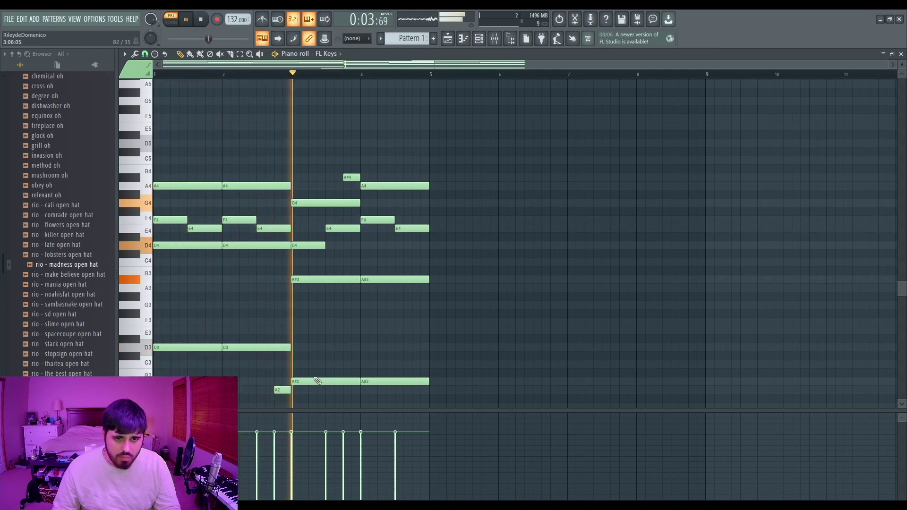
click(415, 365)
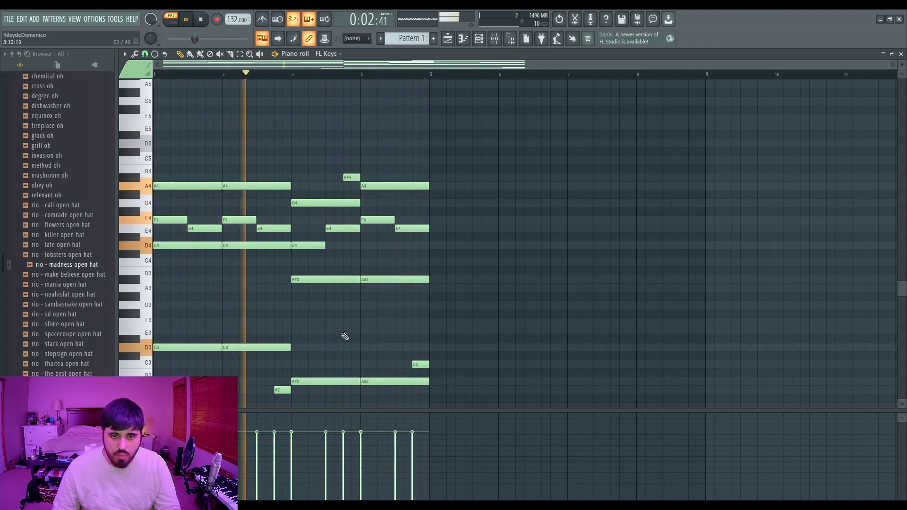
key(space)
Step: Highlight the A2 and C3 passing notes and the whole bass line, and clear the selection
ctrl+click(420, 365)
ctrl+click(282, 390)
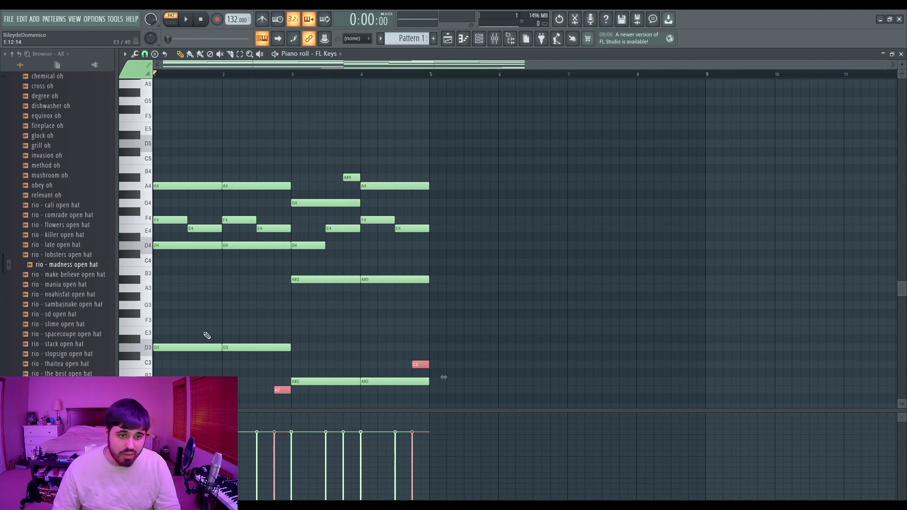
drag(448, 330, 159, 383)
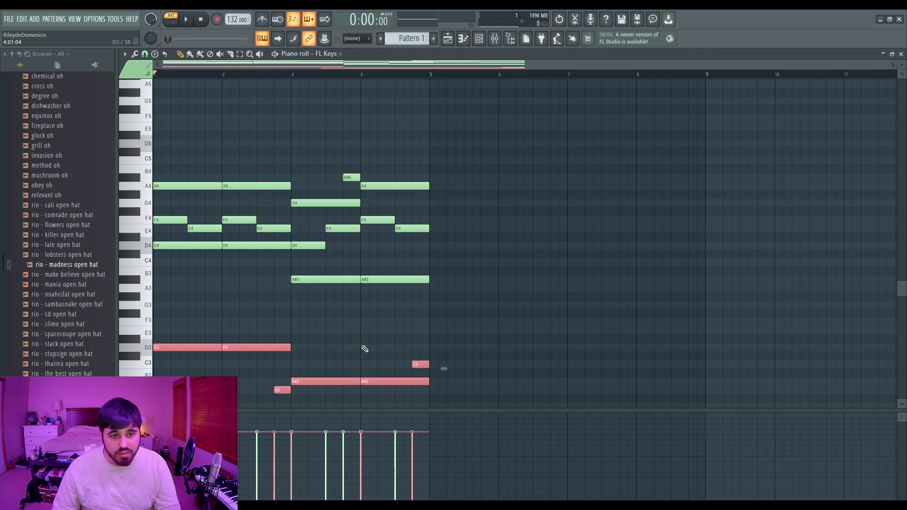
click(253, 318)
Step: Play the pattern and extend the last F5 melody notes to the ends of bars 2 and 4
scroll(255, 321, up, 3)
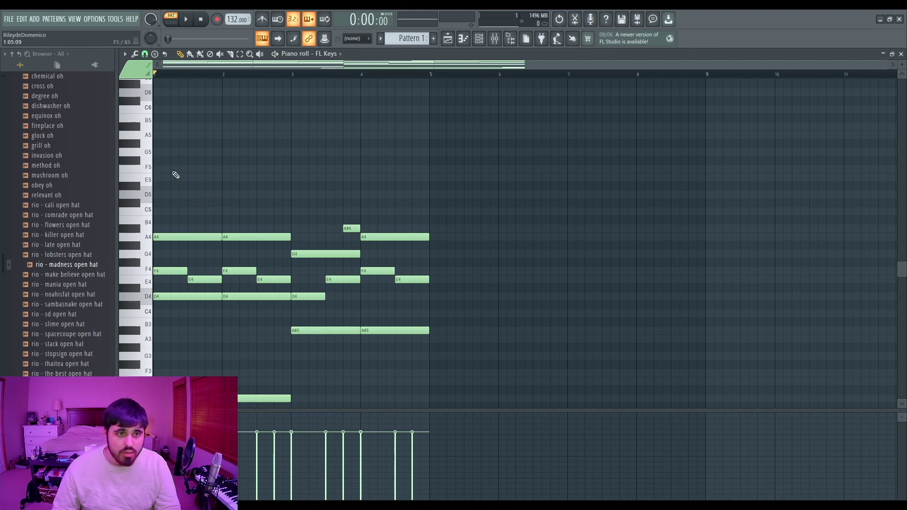
mouse_move(175, 176)
mouse_down()
mouse_move(245, 188)
mouse_move(176, 175)
mouse_up()
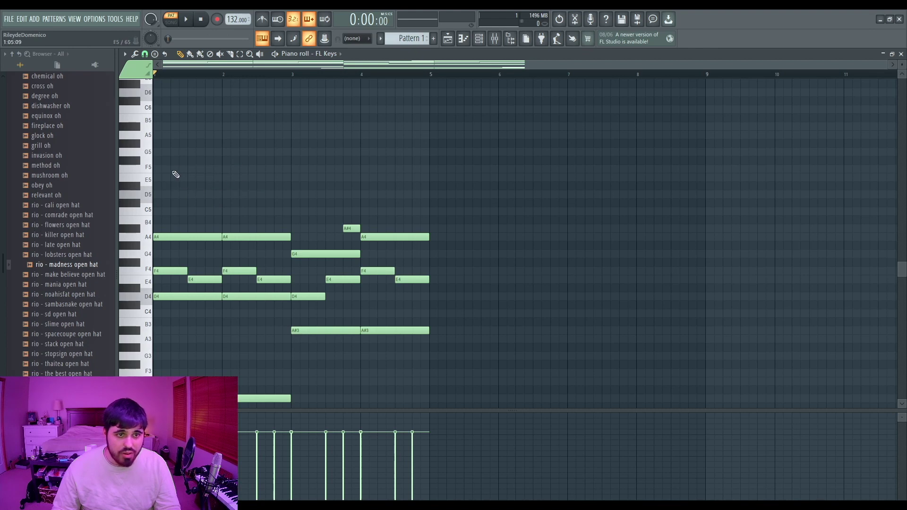
scroll(208, 223, up, 1)
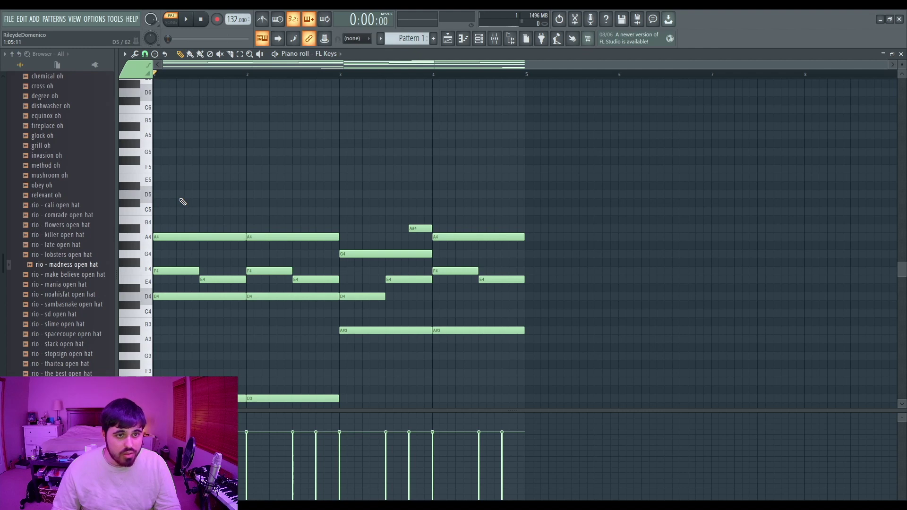
key(space)
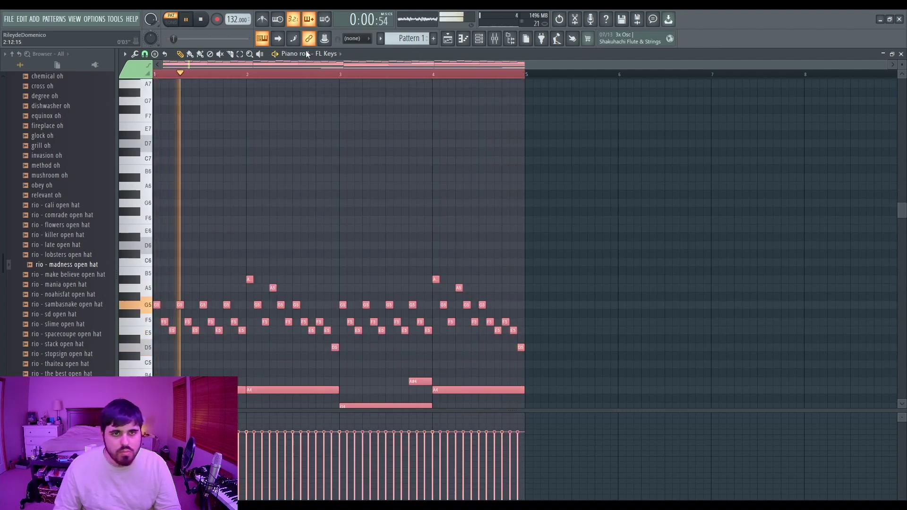
ctrl+click(293, 105)
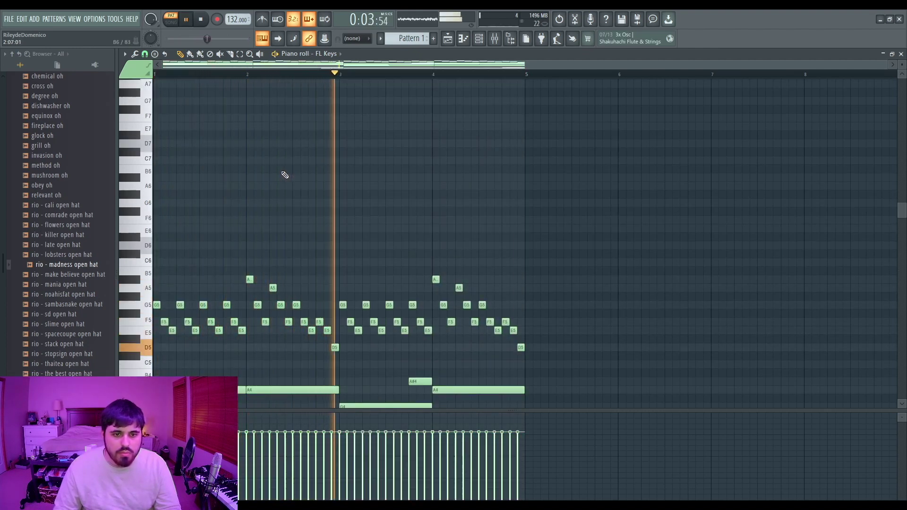
drag(323, 322, 338, 322)
drag(514, 326, 525, 324)
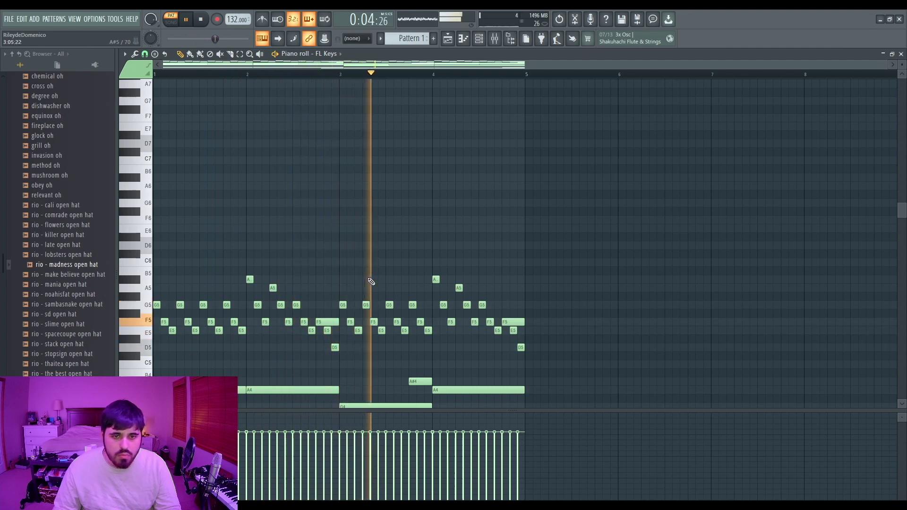
scroll(376, 239, down, 1)
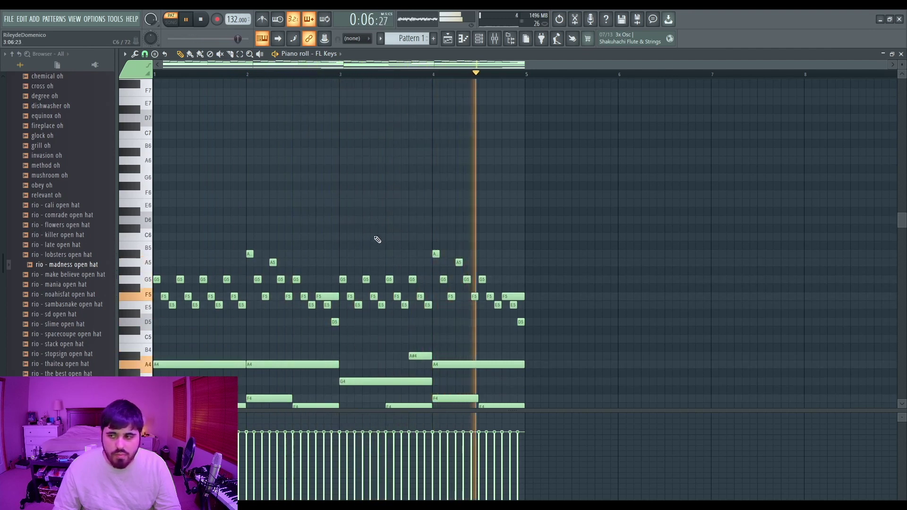
key(space)
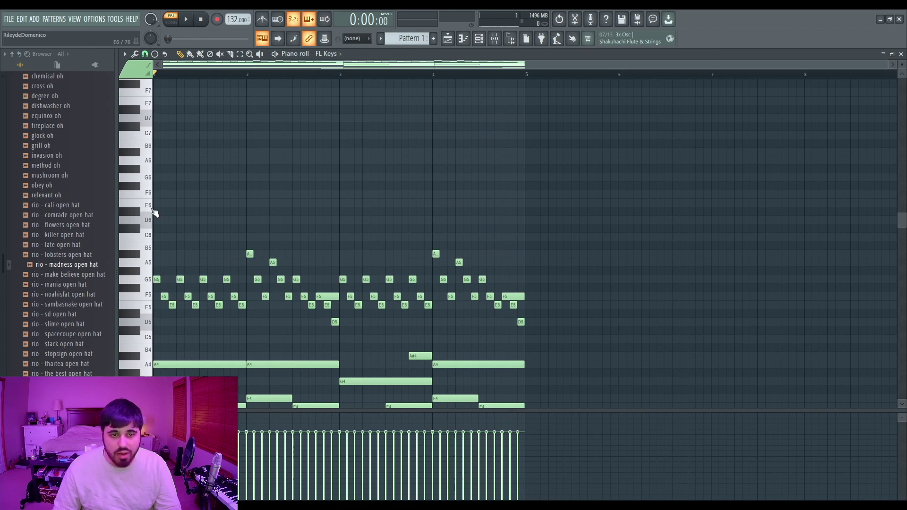
Step: Highlight the repeating F5 and E5 melody notes in bar 1 and the sustained D5 and C5 chord notes, and play the pattern
drag(163, 297, 264, 317)
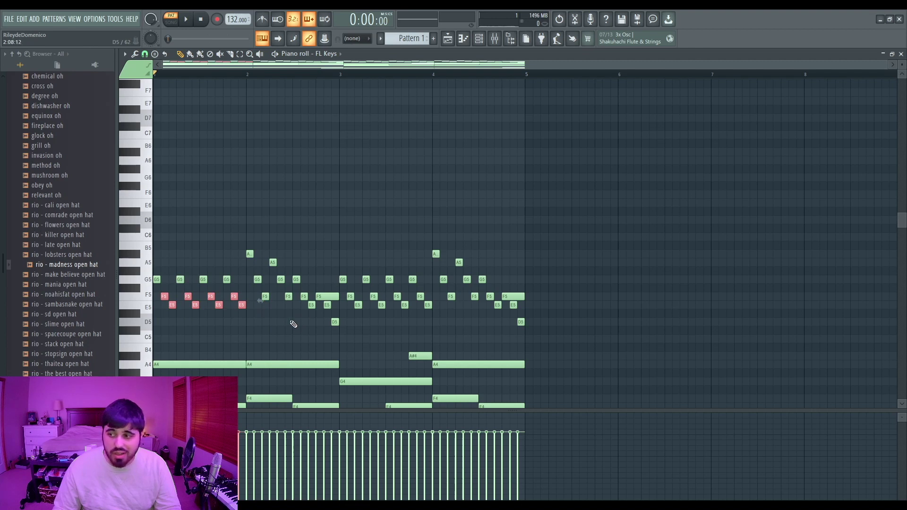
click(280, 334)
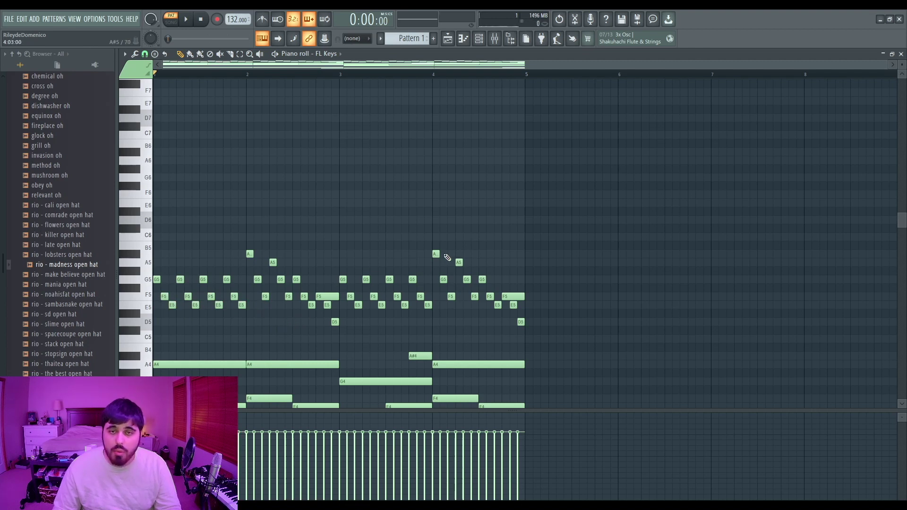
scroll(360, 283, down, 5)
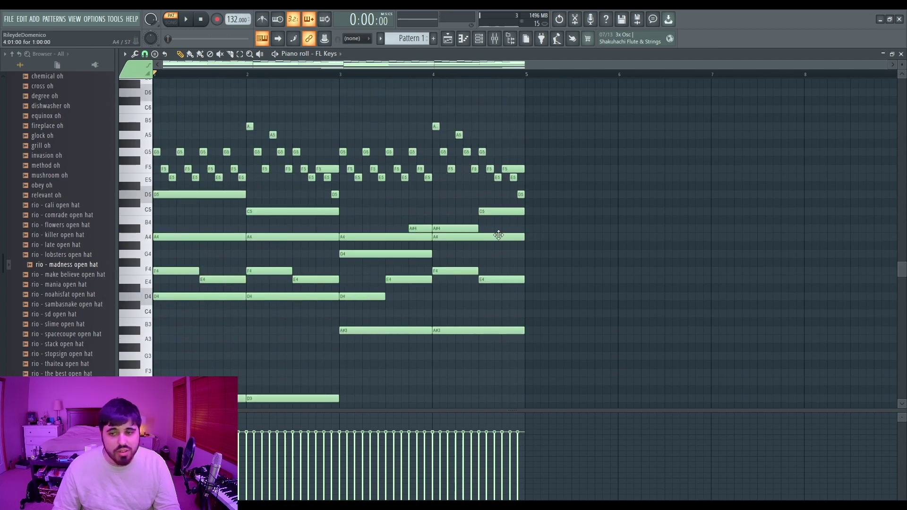
click(493, 212)
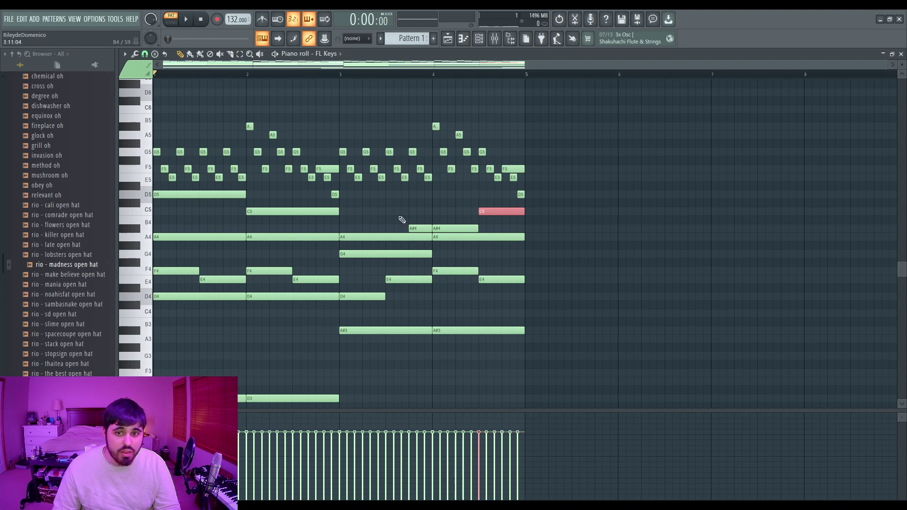
ctrl+click(181, 196)
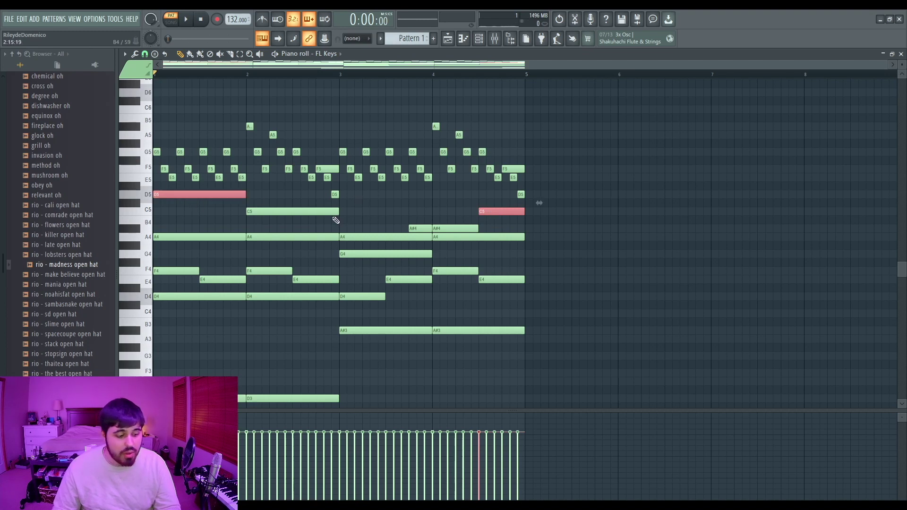
click(391, 212)
key(space)
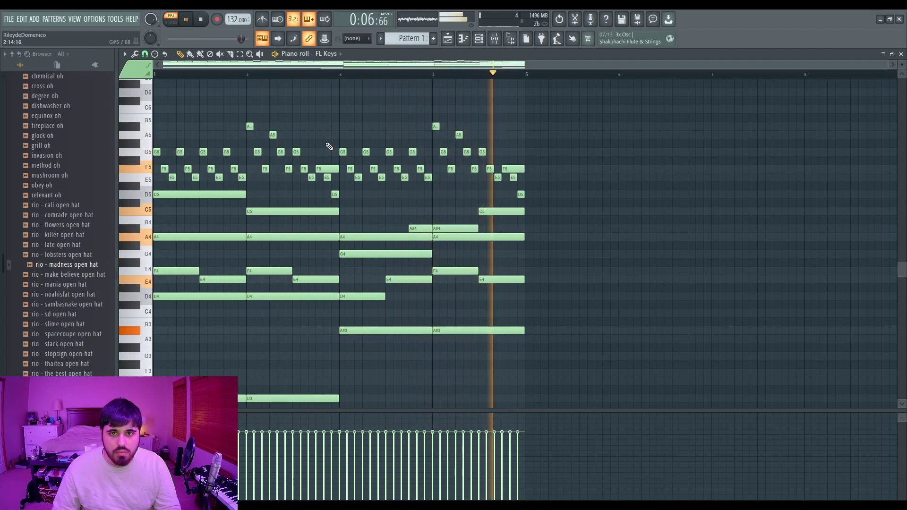
key(space)
Step: Close the piano roll and route the Omnisphere_2 #2 channel to mixer insert 2 while the pattern plays
click(901, 54)
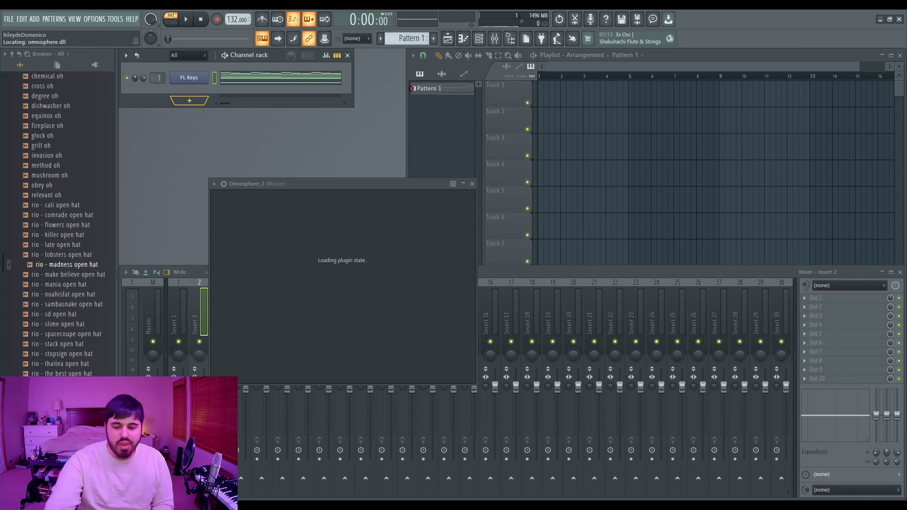
key(space)
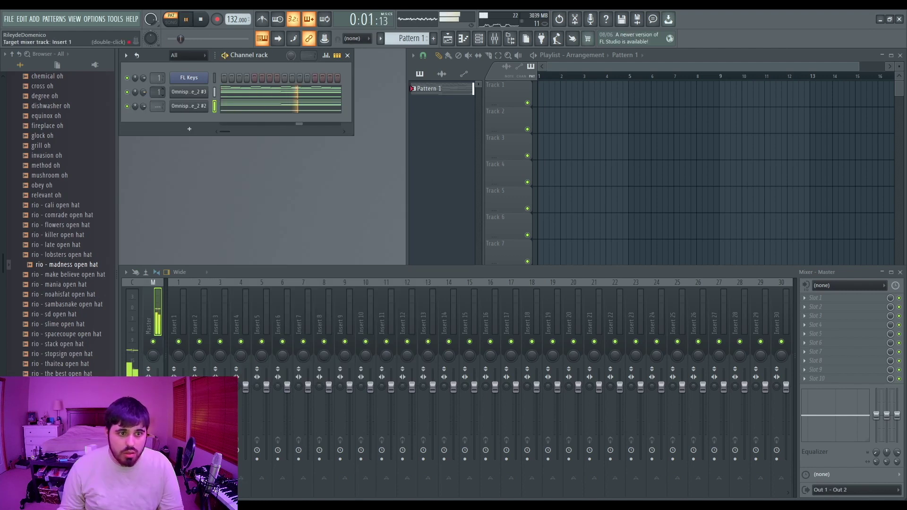
drag(159, 108, 159, 103)
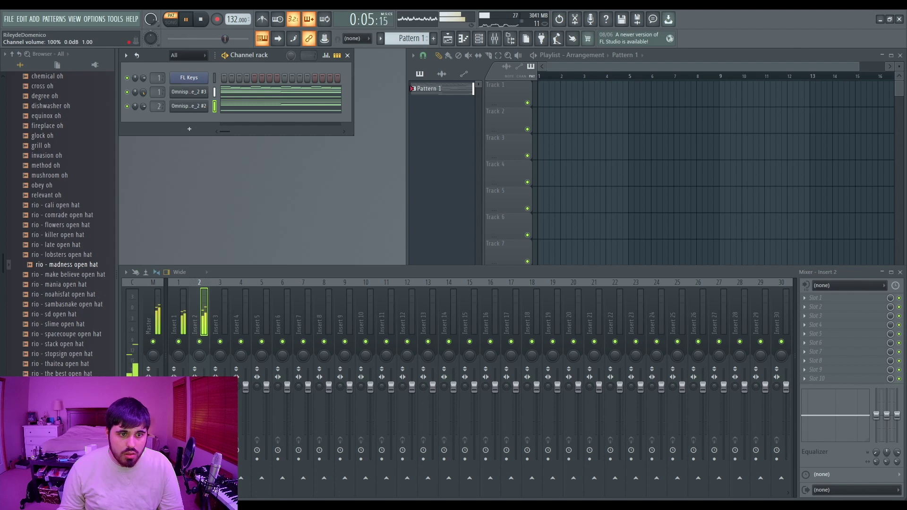
key(space)
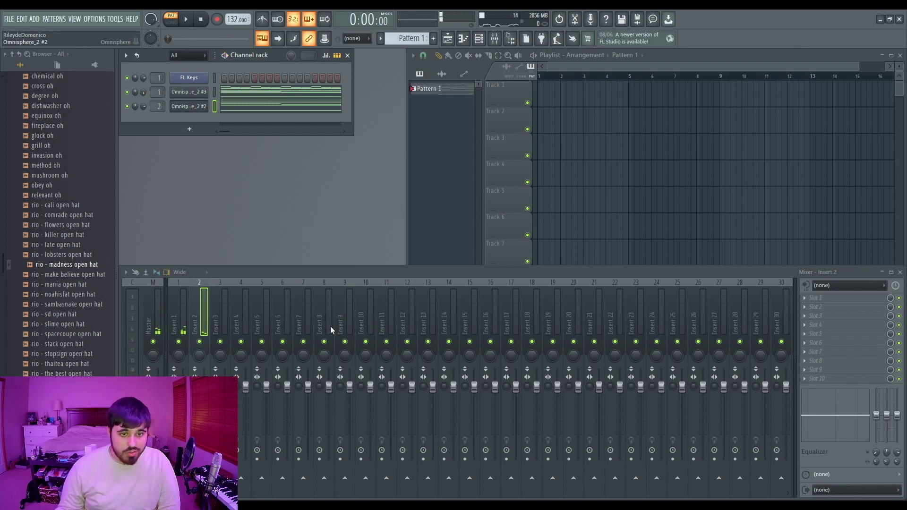
Step: Open the Omnisphere_2 channel's notes, play the pattern and highlight the counter-melody's A#5 and A5 phrases in bars 2, 3 and 4
key(F7)
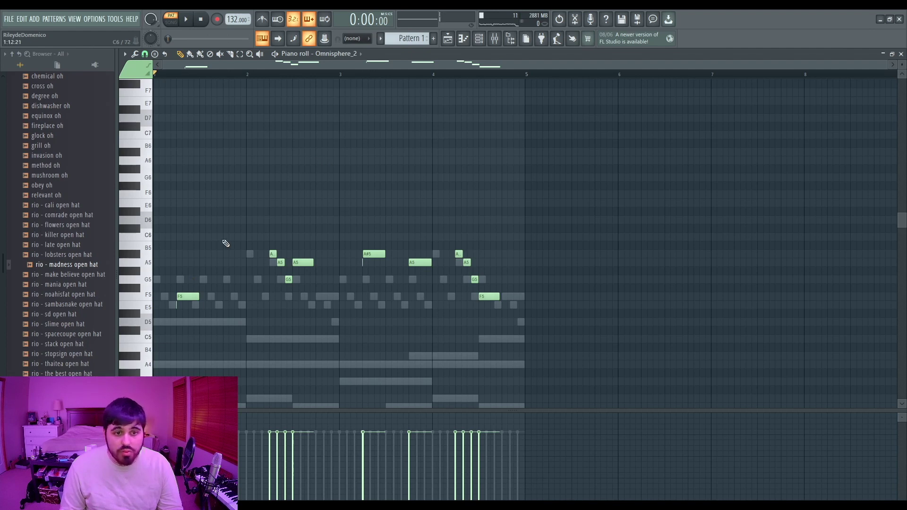
key(space)
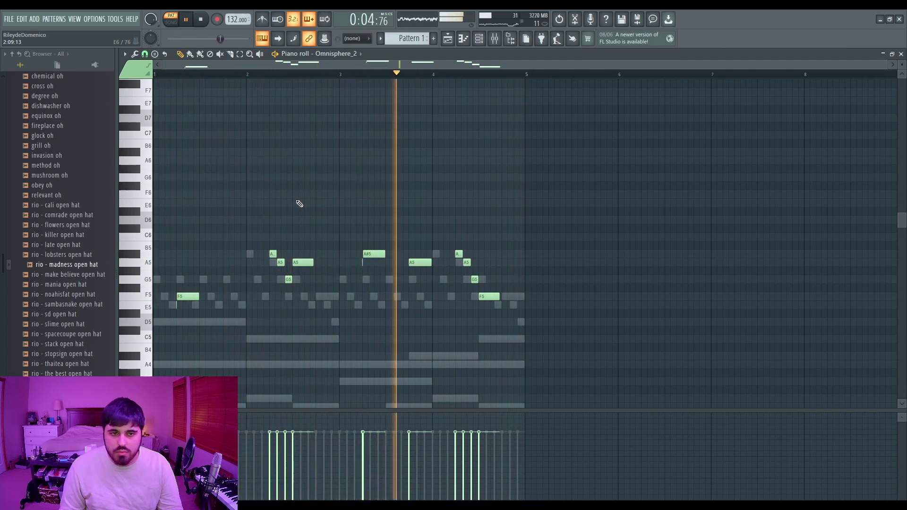
key(space)
drag(262, 243, 283, 269)
drag(448, 247, 482, 269)
drag(377, 233, 438, 268)
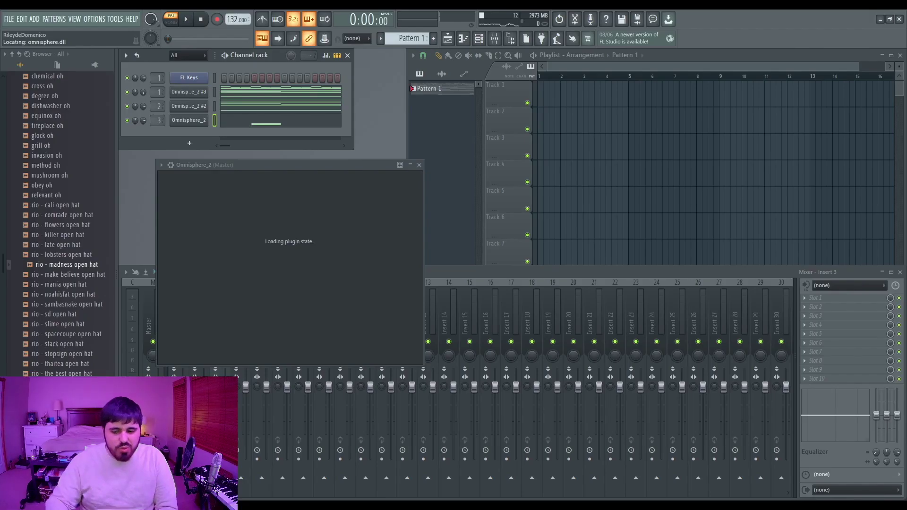
Step: Load the Bell - Desperado patch from the bell search results into the Omnisphere_2 #4 channel and close the plugin
scroll(220, 366, down, 4)
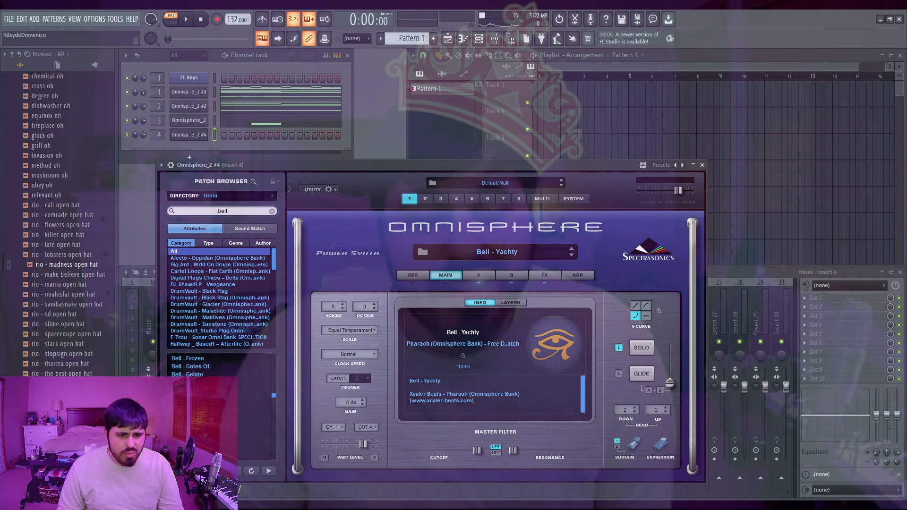
scroll(220, 366, up, 2)
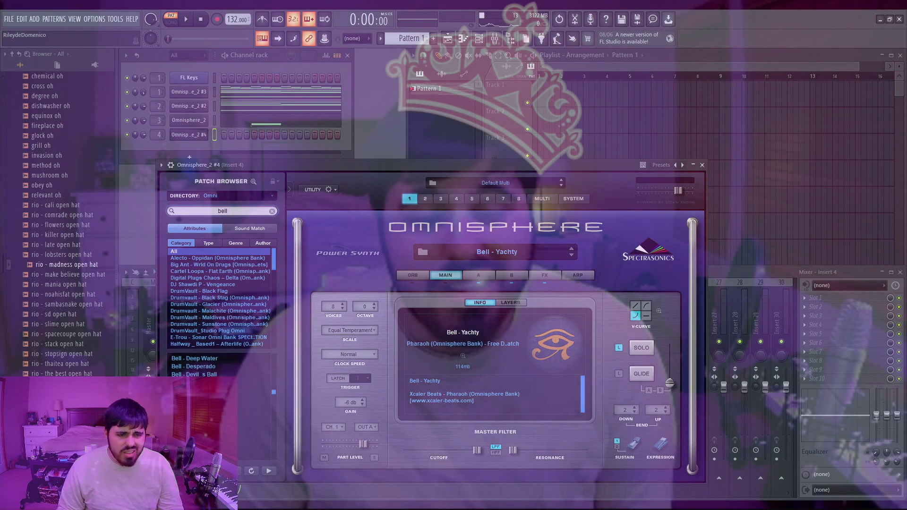
click(200, 367)
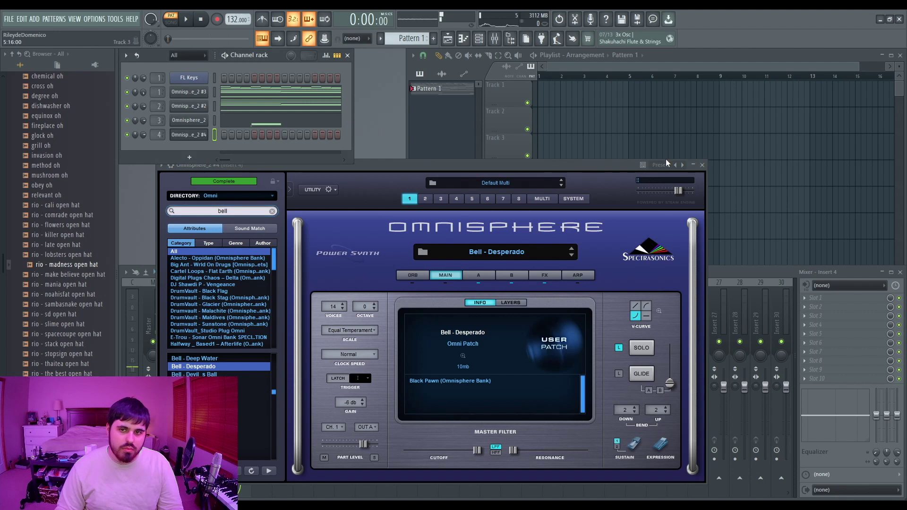
click(703, 166)
Step: Open the Omnisphere_2 #4 piano roll, play the pattern and place the first high note at beat 4 of bar 1
key(F7)
key(space)
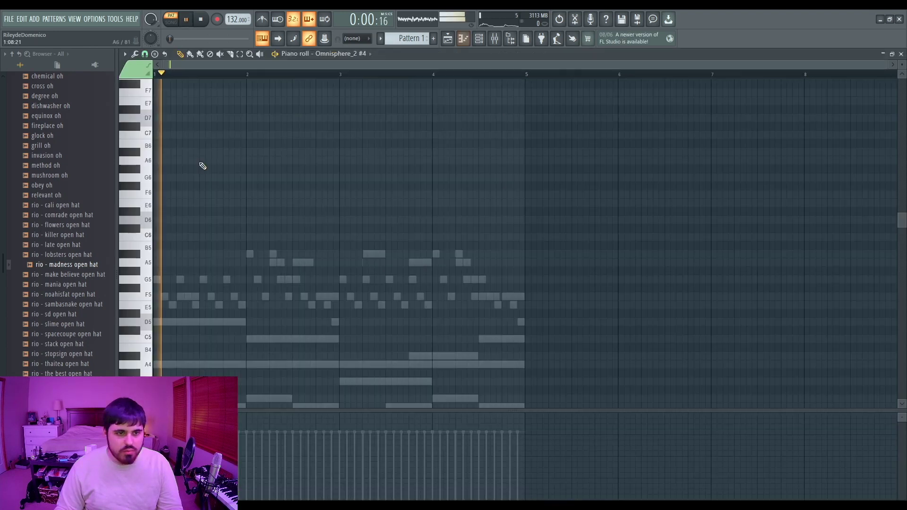
key(space)
click(223, 204)
drag(223, 194, 236, 195)
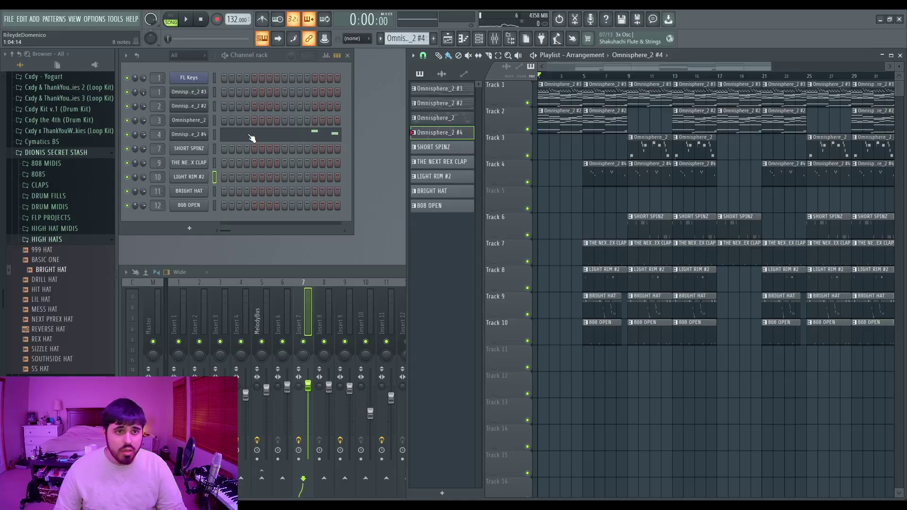
Step: Open the Omnisphere_2 #4 notes and highlight the sparse A#6, A6 and G6 counter-melody across bars 1 to 4, closing the piano roll
click(253, 131)
scroll(227, 266, up, 5)
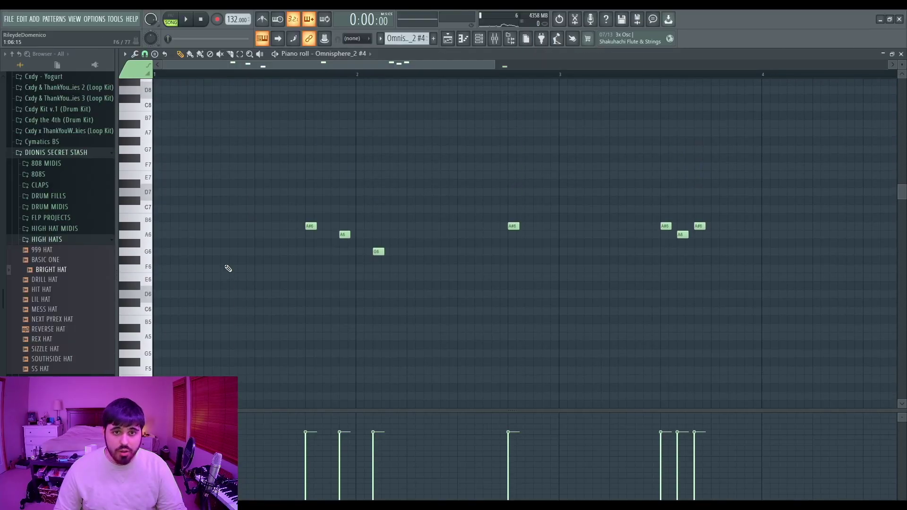
drag(498, 63, 710, 64)
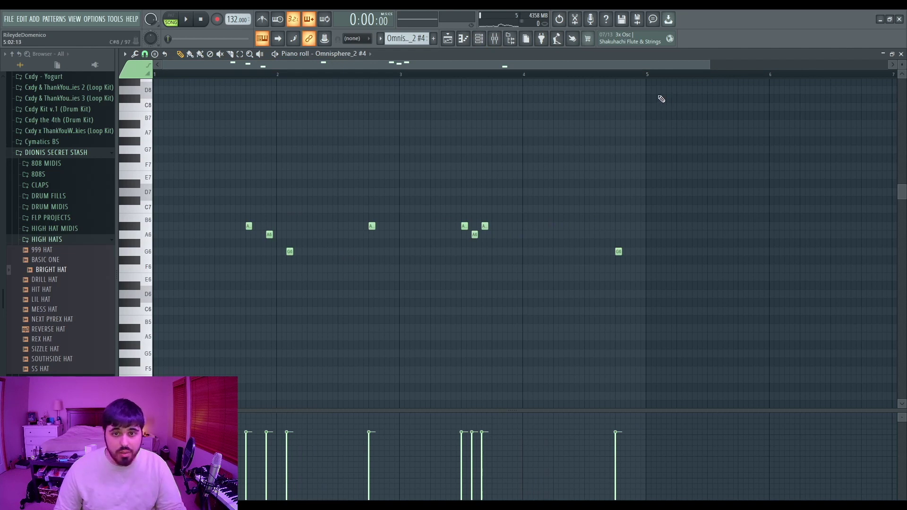
drag(689, 103, 155, 336)
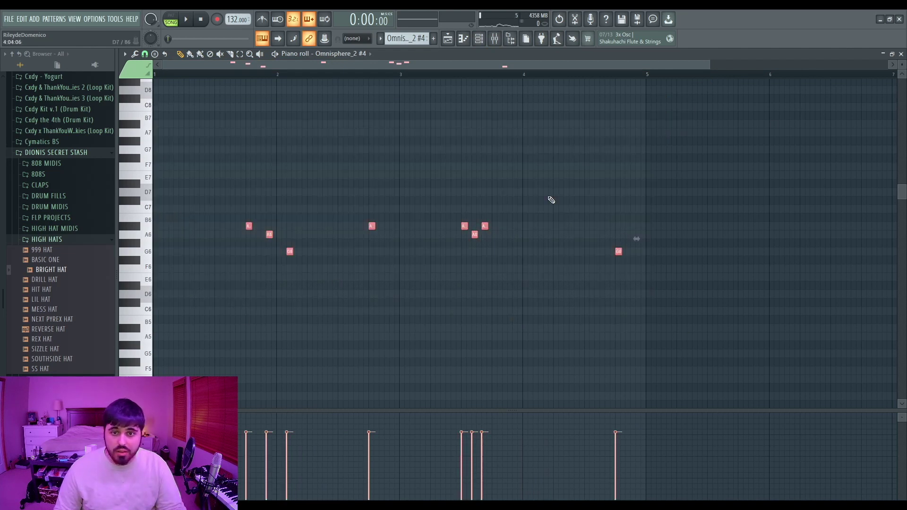
click(901, 54)
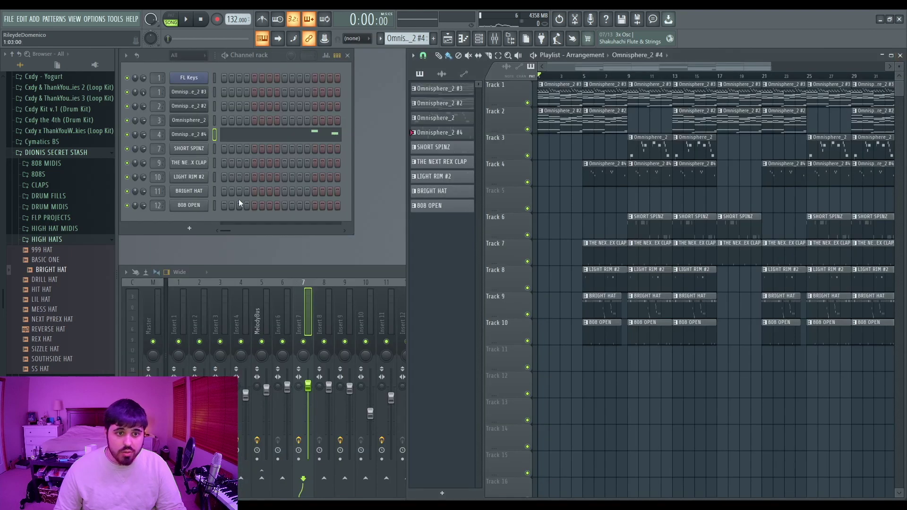
Step: Inspect the Fruity parametric EQ 2 and Fruity Reeverb 2 settings on mixer insert 4
click(236, 332)
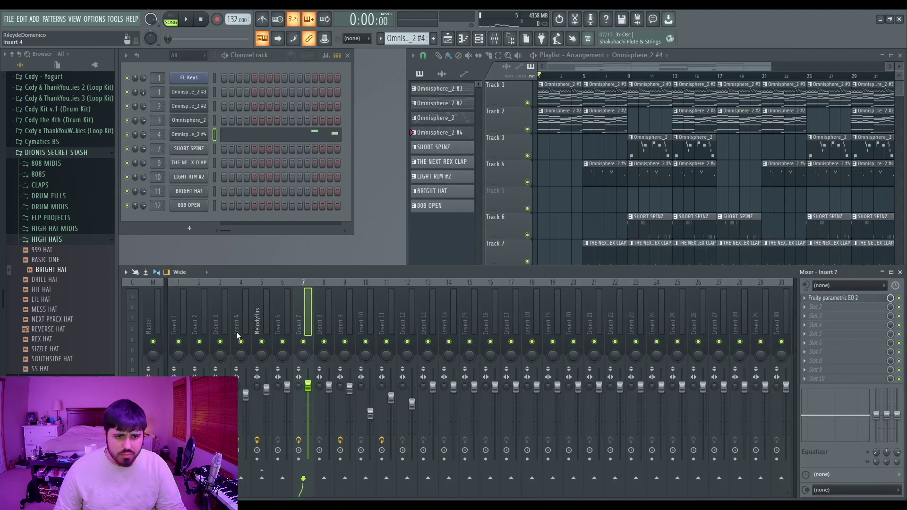
click(240, 315)
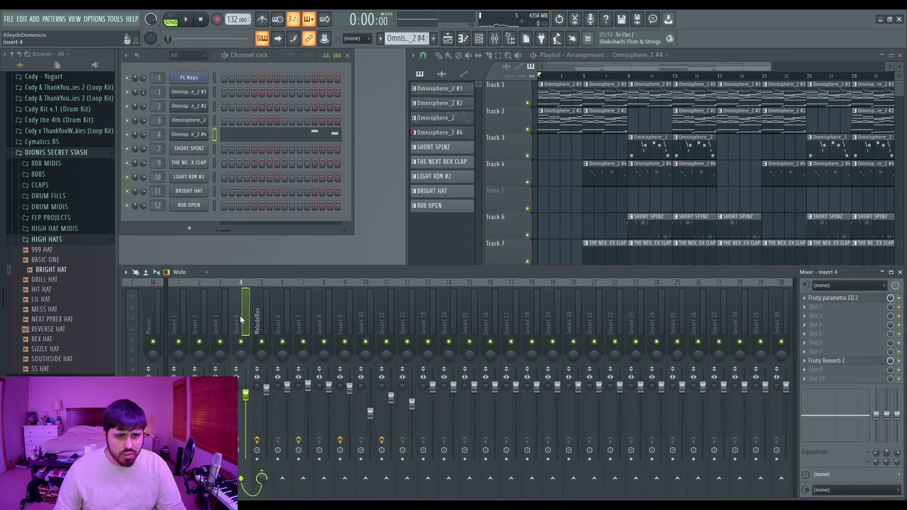
click(850, 298)
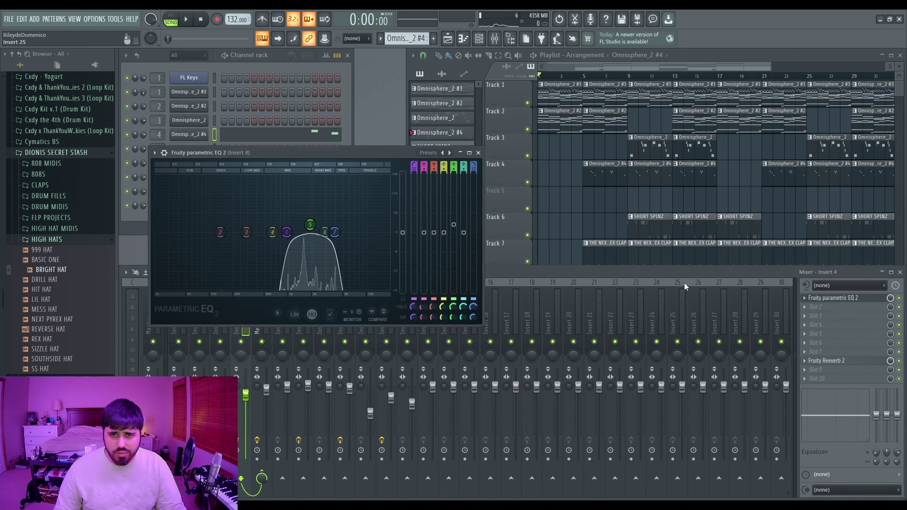
click(478, 152)
click(843, 363)
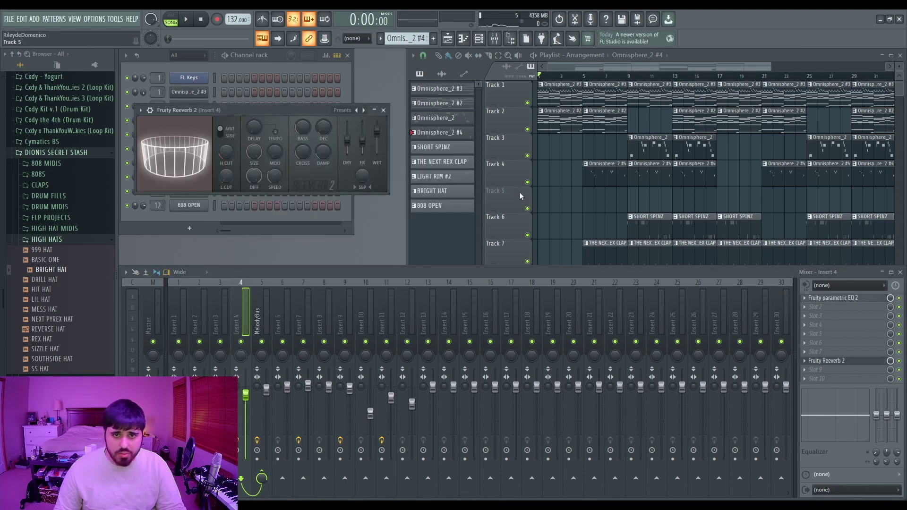
click(384, 110)
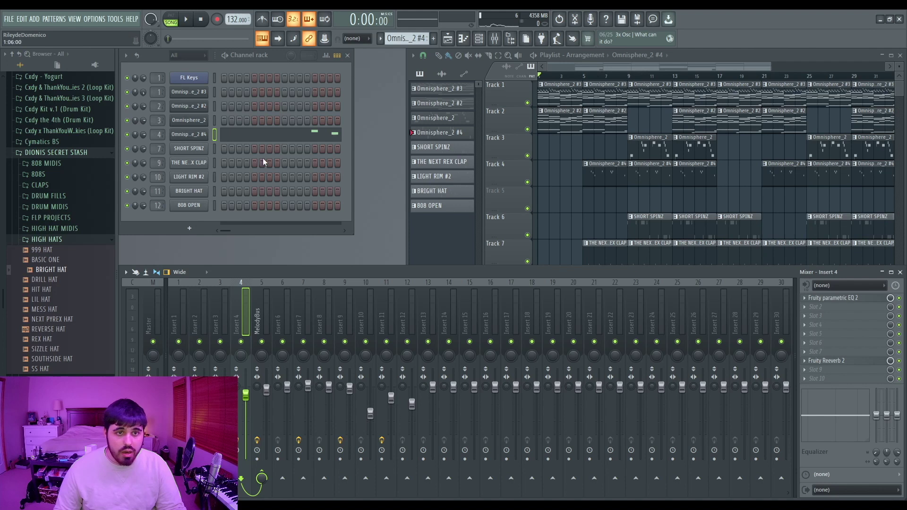
Step: Solo the melody inserts 1 to 5 in the mixer and play the arrangement from around bar 13 without drums
right_click(244, 341)
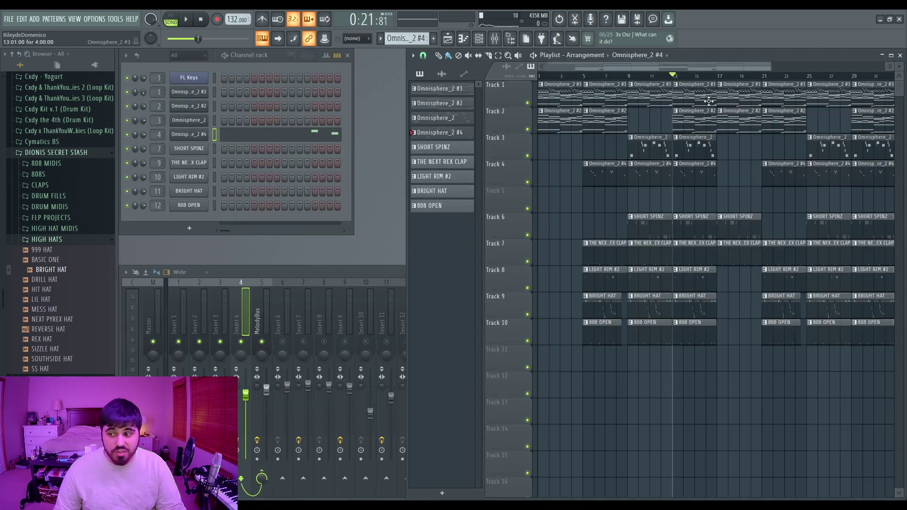
key(space)
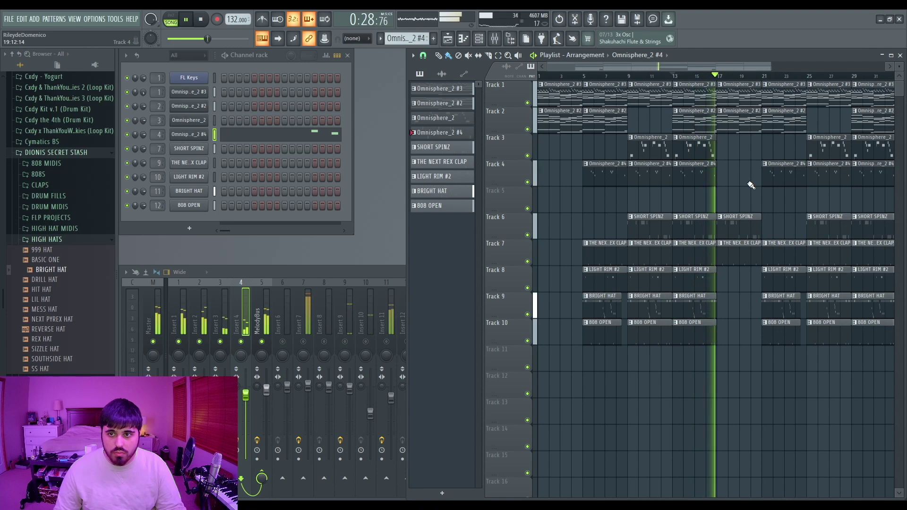
key(space)
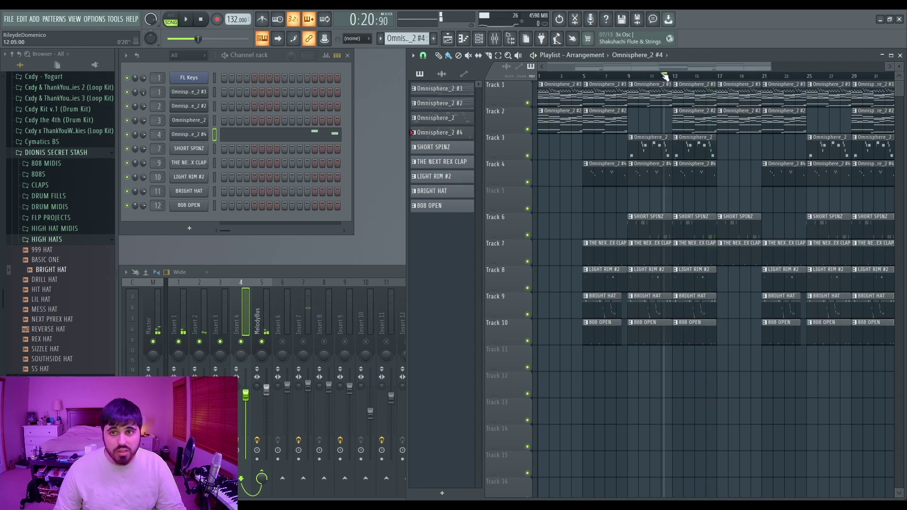
mouse_move(772, 69)
mouse_down()
mouse_move(784, 71)
mouse_move(772, 72)
mouse_up()
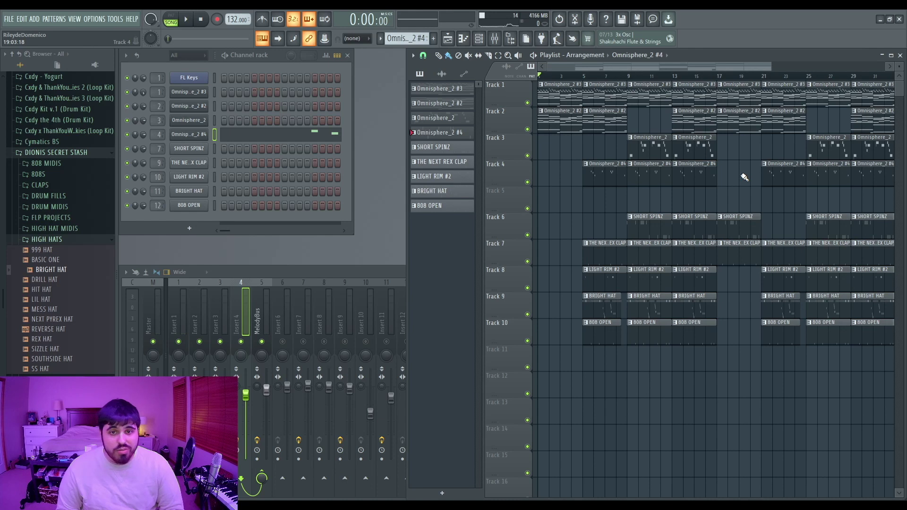
click(251, 347)
click(596, 163)
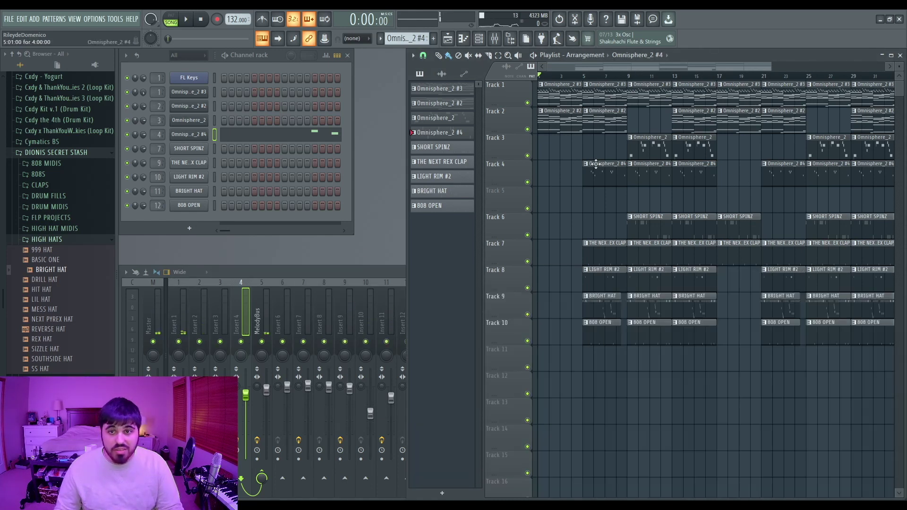